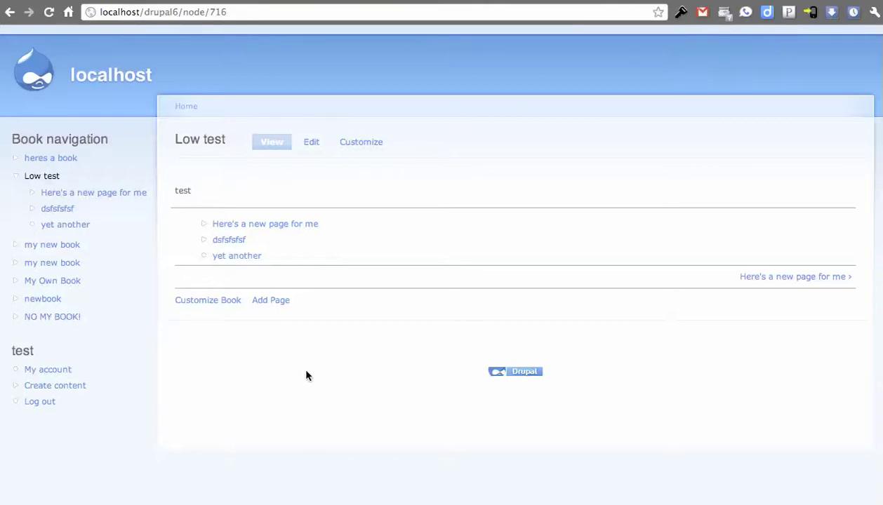
# Log out and sign back in with the administrator account
pyautogui.click(41, 403)
pyautogui.click(87, 342)
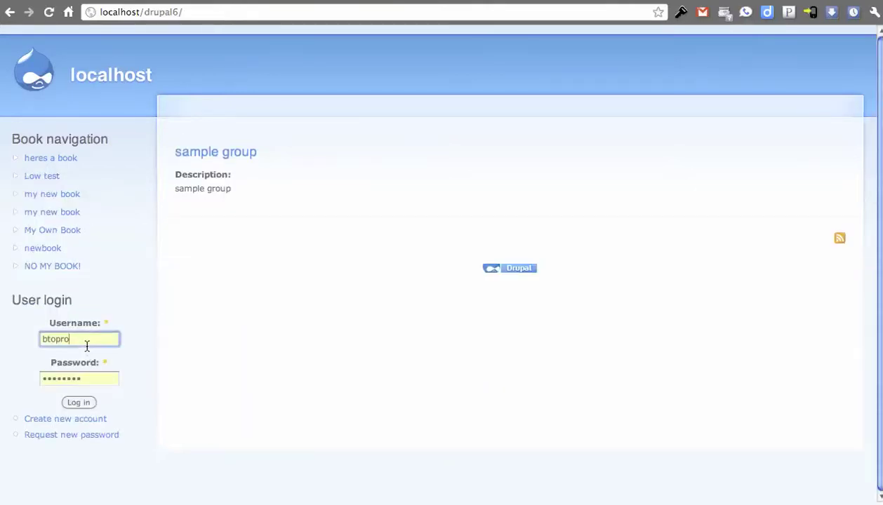
pyautogui.click(72, 403)
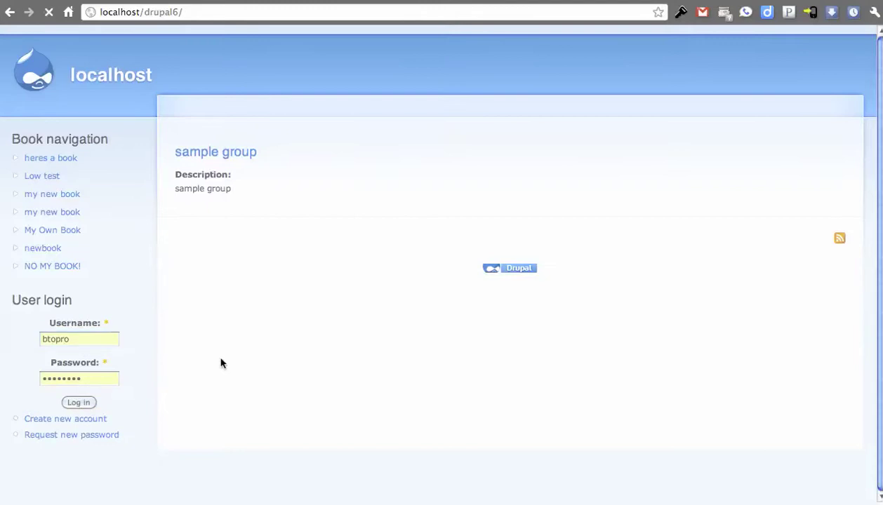
# Go from Administer to the User management Permissions page
pyautogui.click(66, 350)
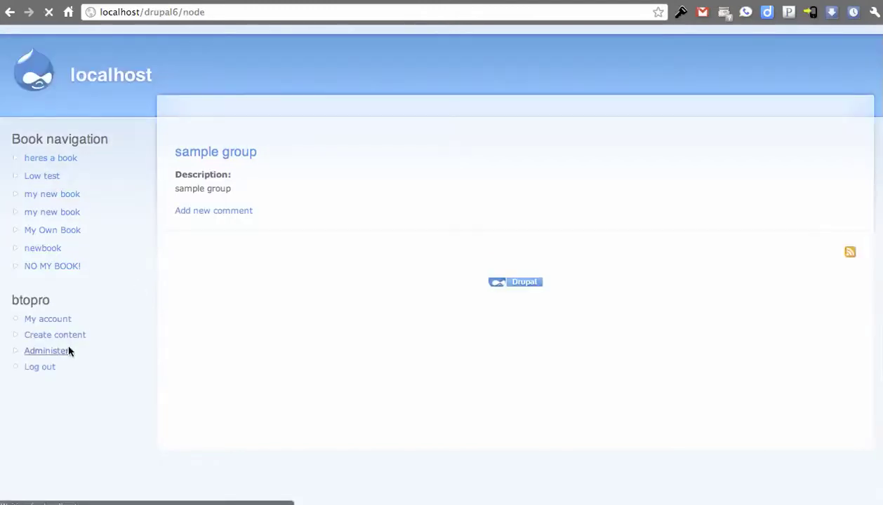
pyautogui.scroll(-3, 491, 397)
pyautogui.scroll(-2, 441, 404)
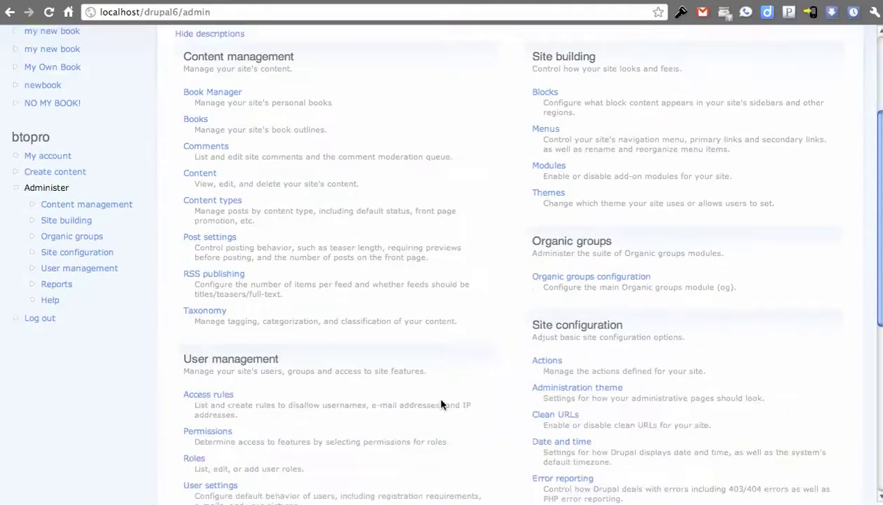
pyautogui.scroll(-2, 441, 404)
pyautogui.scroll(-1, 435, 386)
pyautogui.click(191, 319)
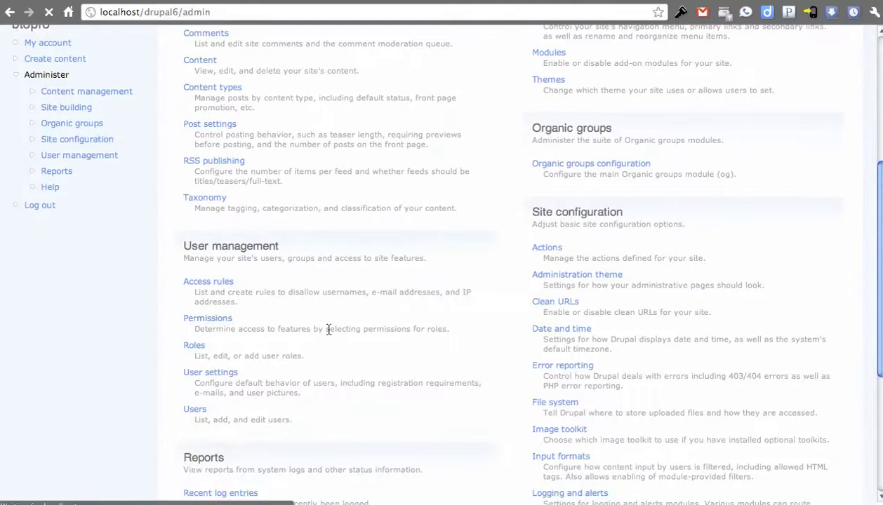
# Find the outline_child_pages permissions and untick 'outline own pages' for the roles
pyautogui.scroll(-3, 324, 316)
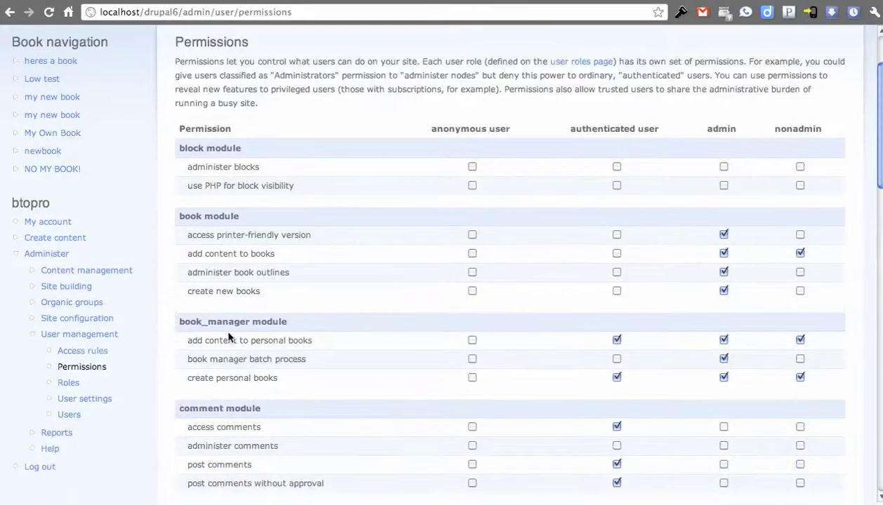
pyautogui.scroll(-3, 254, 326)
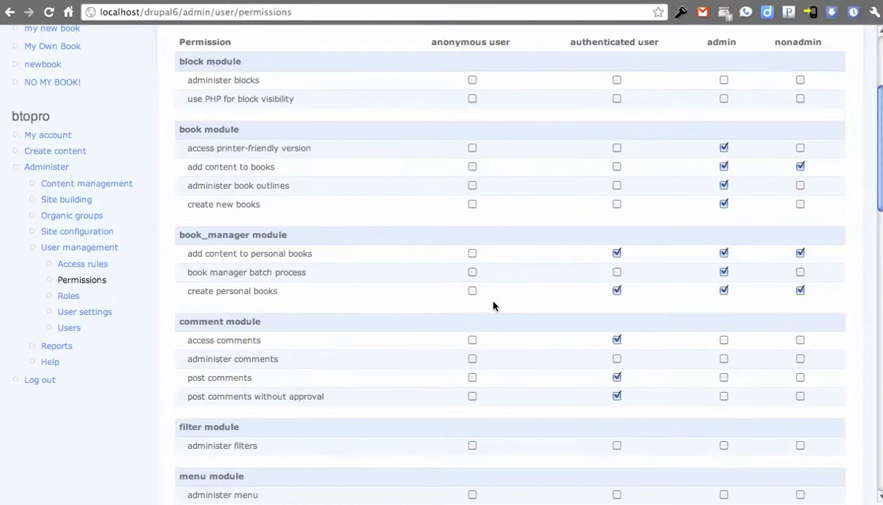
pyautogui.scroll(-1, 499, 306)
pyautogui.scroll(-2, 569, 267)
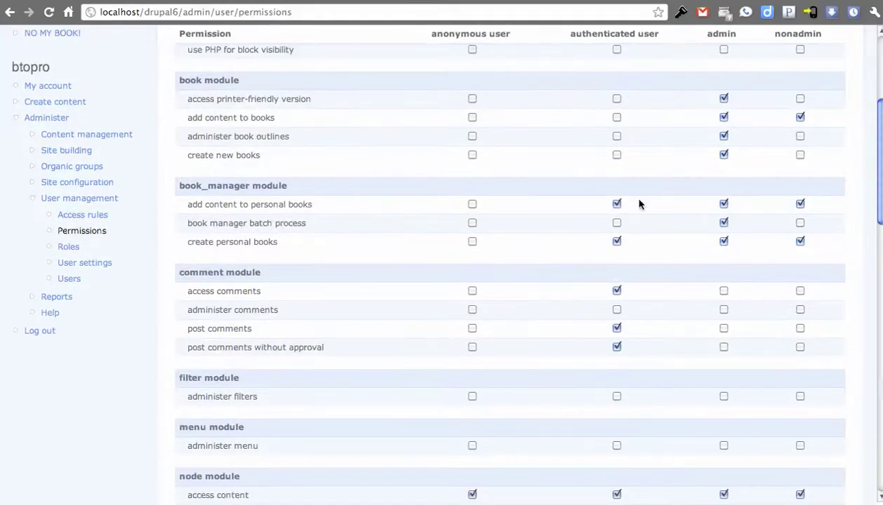
pyautogui.moveTo(196, 209); pyautogui.dragTo(309, 209)
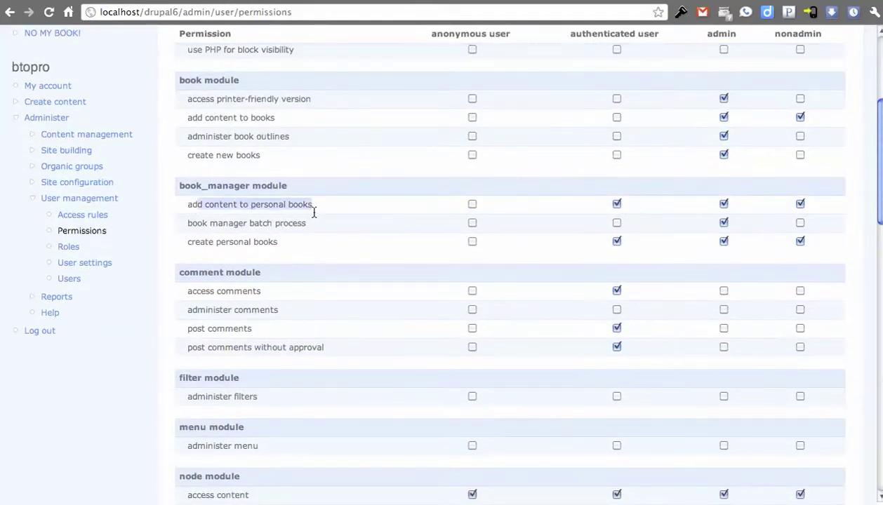
pyautogui.click(311, 210)
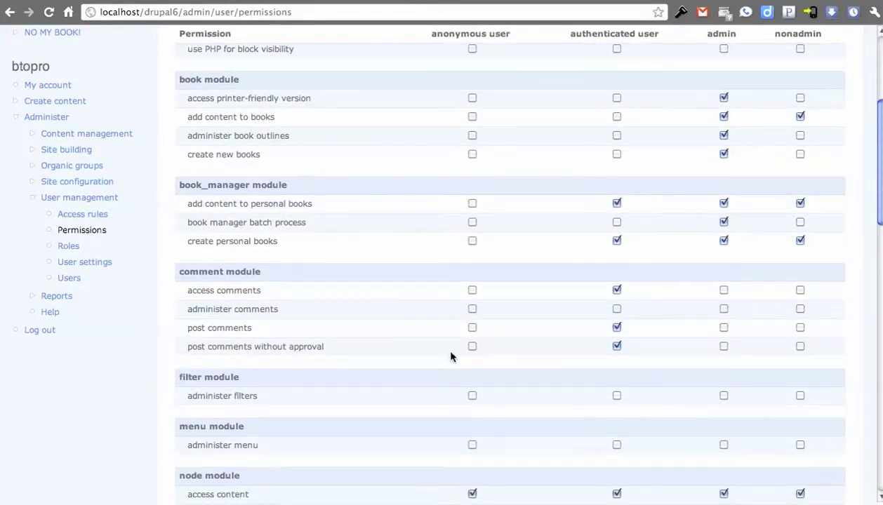
pyautogui.scroll(-5, 457, 329)
pyautogui.scroll(-6, 414, 337)
pyautogui.moveTo(187, 307); pyautogui.dragTo(264, 321)
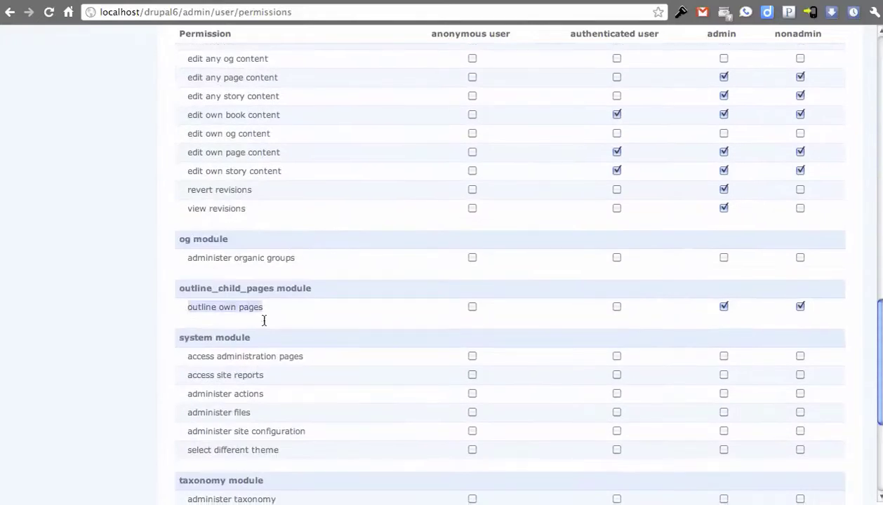
pyautogui.click(267, 316)
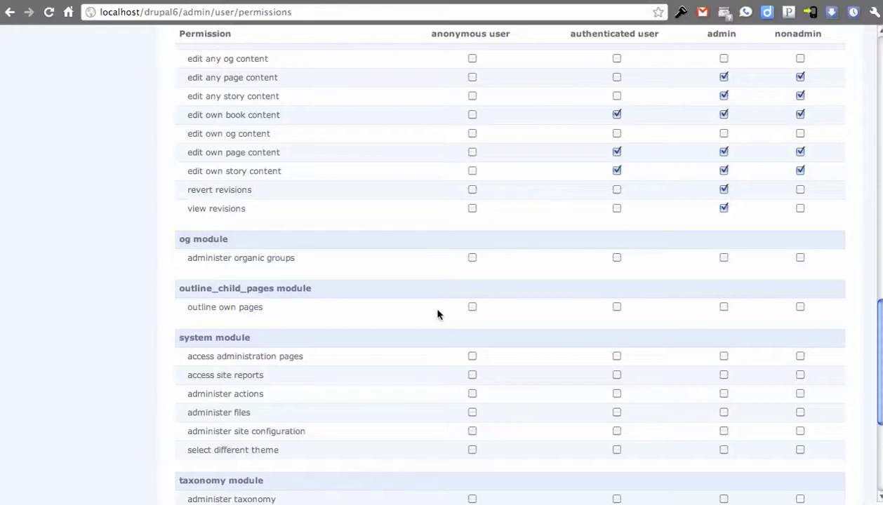
# Recheck the 'outline own pages' and 'add content to personal books' rows, then save the permissions
pyautogui.scroll(2, 506, 386)
pyautogui.scroll(6, 506, 393)
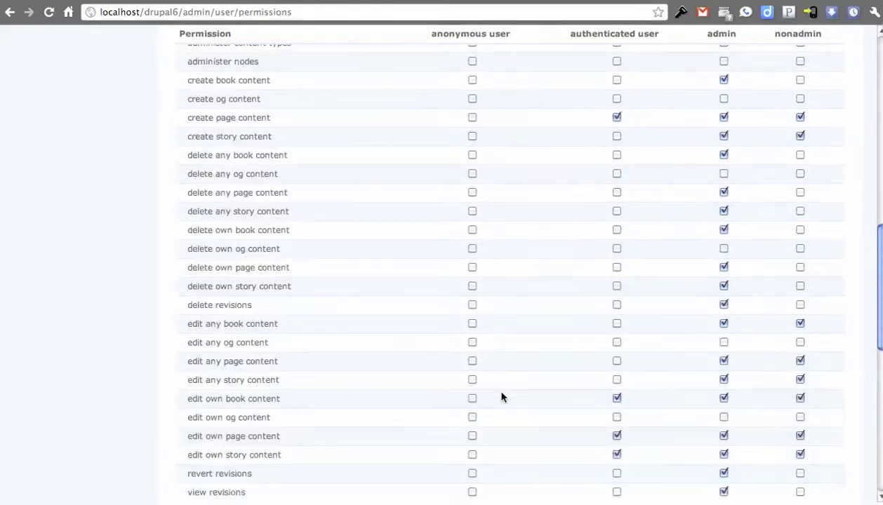
pyautogui.scroll(-7, 500, 396)
pyautogui.scroll(-4, 504, 365)
pyautogui.scroll(1, 477, 332)
pyautogui.scroll(2, 473, 330)
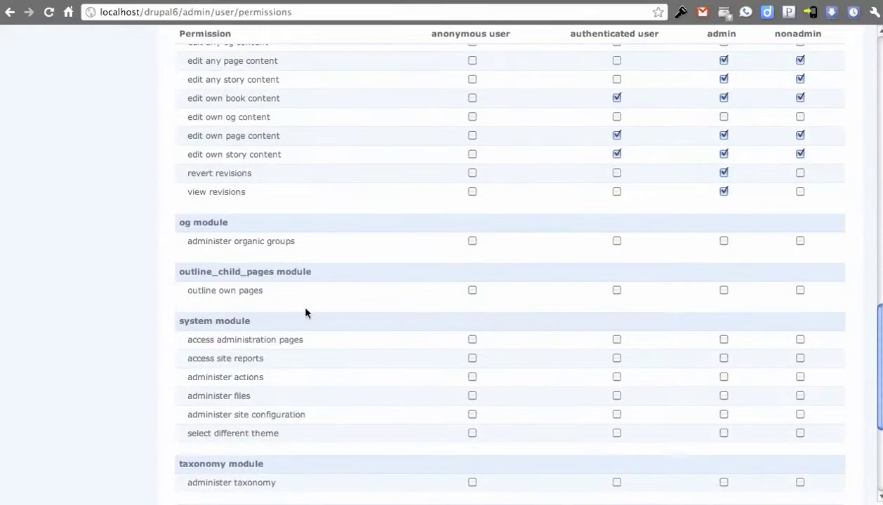
pyautogui.moveTo(190, 291); pyautogui.dragTo(246, 291)
pyautogui.click(200, 281)
pyautogui.scroll(4, 483, 300)
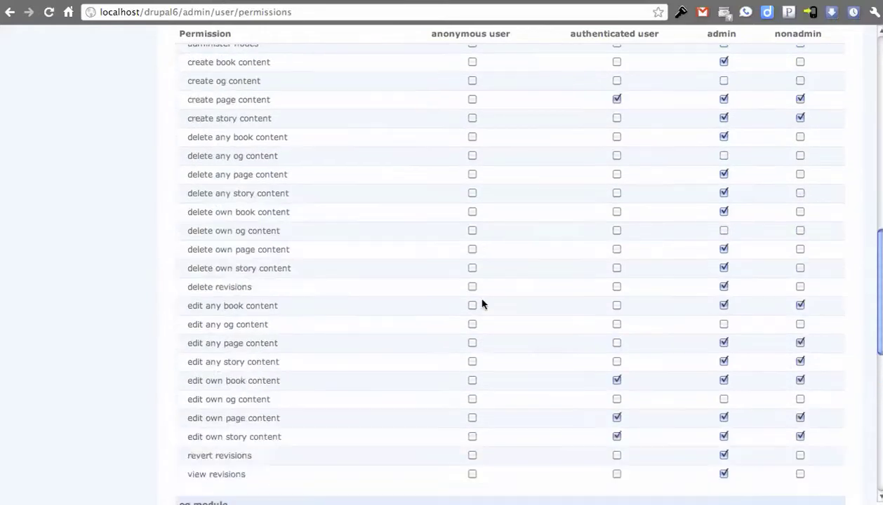
pyautogui.scroll(3, 483, 300)
pyautogui.scroll(4, 483, 302)
pyautogui.scroll(4, 464, 303)
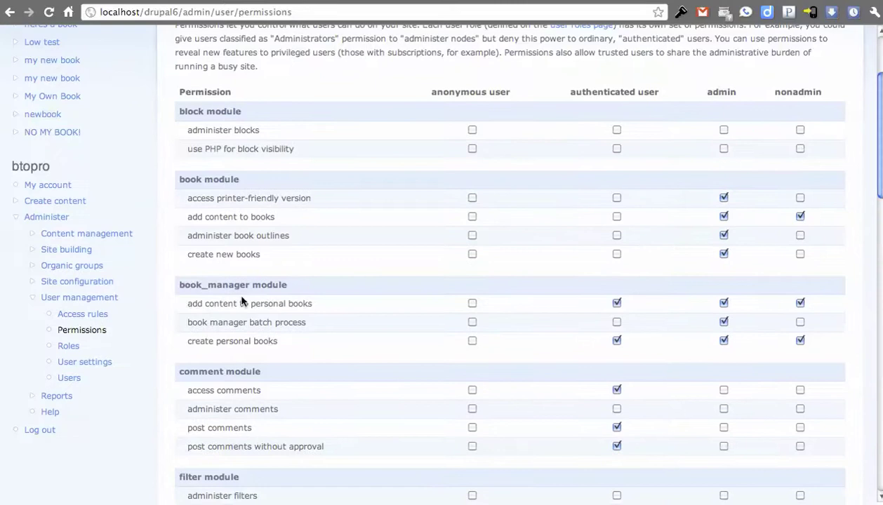
pyautogui.moveTo(190, 303); pyautogui.dragTo(311, 307)
pyautogui.click(254, 309)
pyautogui.scroll(-15, 213, 364)
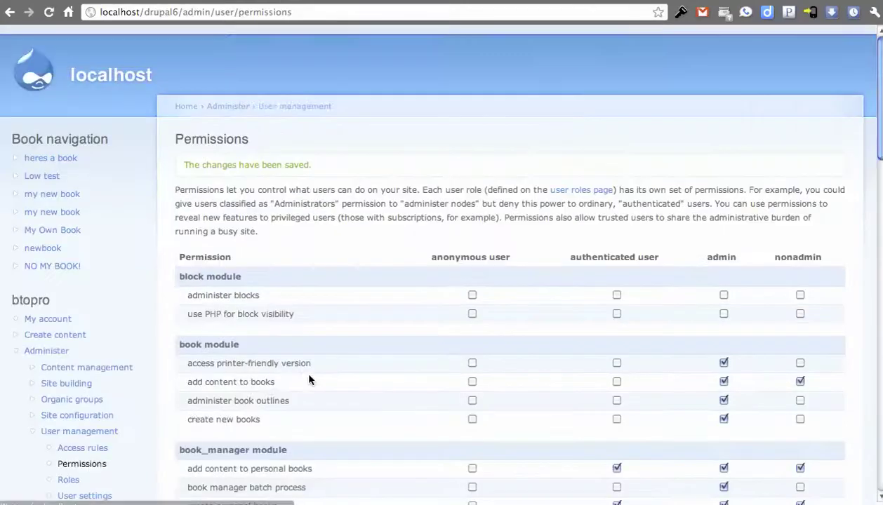
# Sign in with the test user's username and password and go to Create content
pyautogui.scroll(-3, 43, 411)
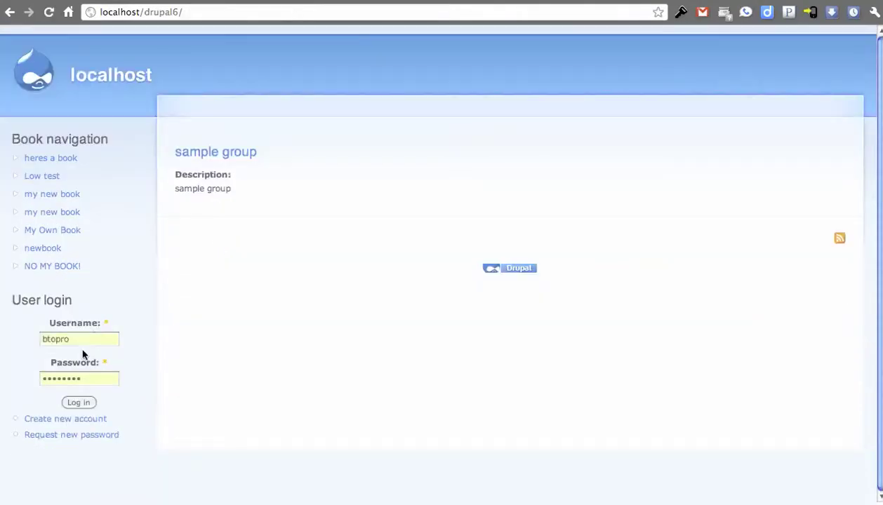
pyautogui.click(89, 341)
pyautogui.doubleClick(89, 342)
pyautogui.press('Tab')
pyautogui.click(68, 402)
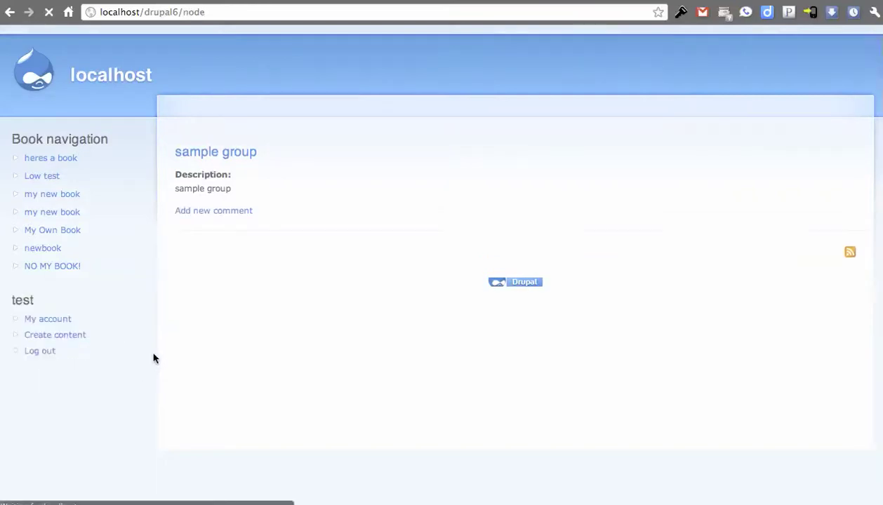
pyautogui.click(65, 355)
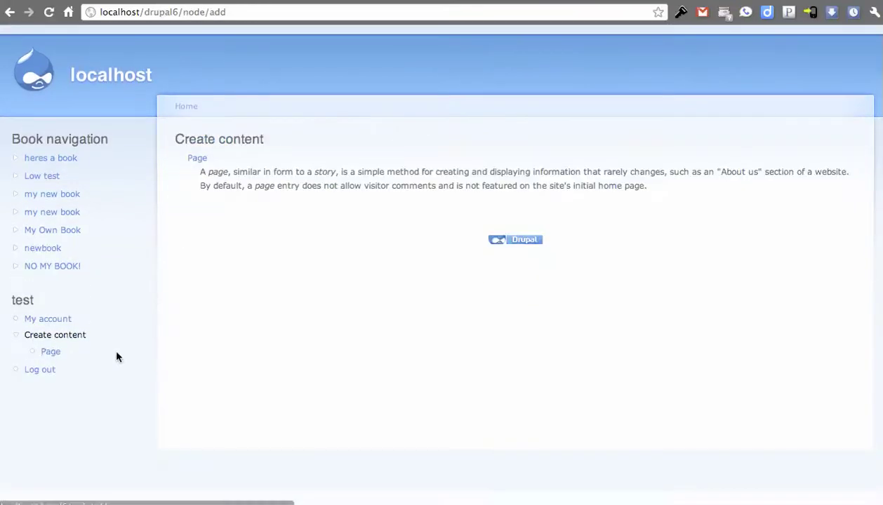
# Save a Page titled 'new page' with Book outline set to <create new book>
pyautogui.click(55, 352)
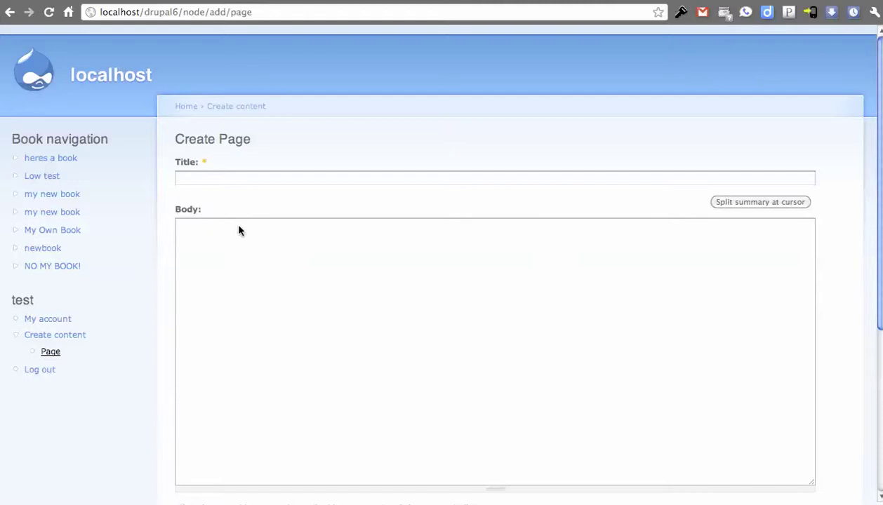
pyautogui.click(243, 180)
pyautogui.write('page')
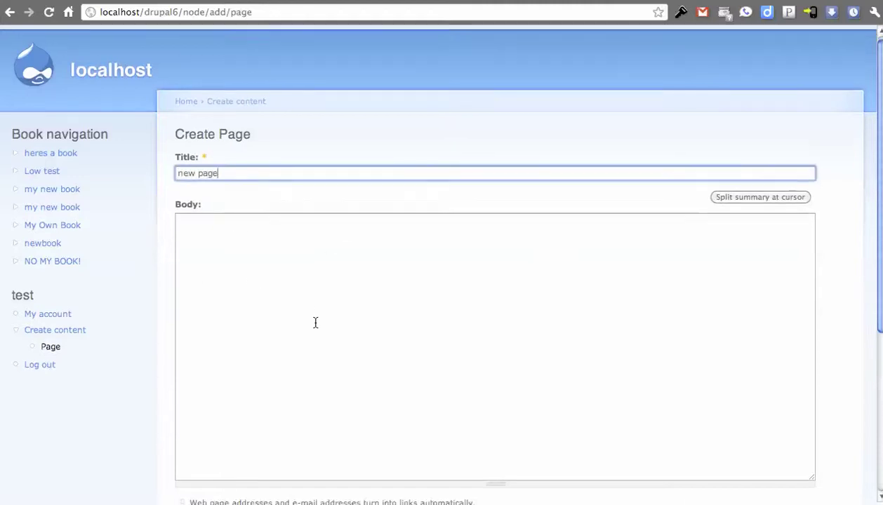
pyautogui.scroll(-5, 315, 323)
pyautogui.click(215, 400)
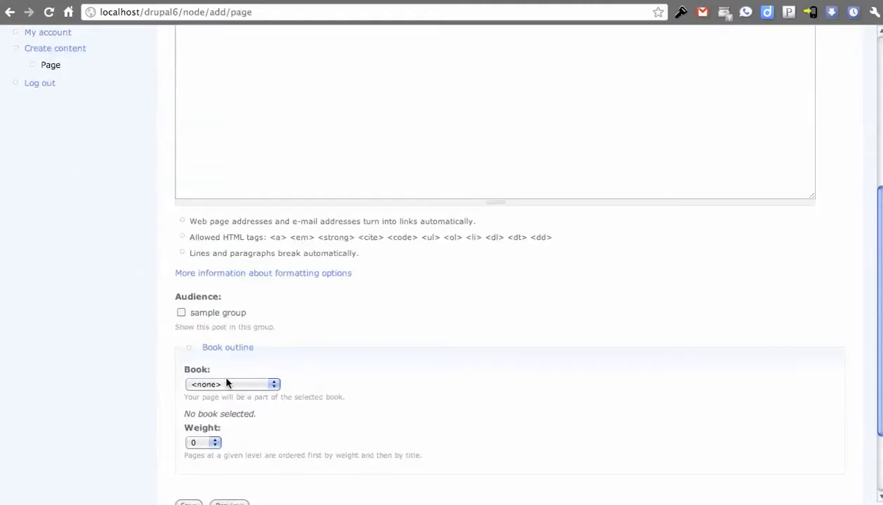
pyautogui.click(257, 366)
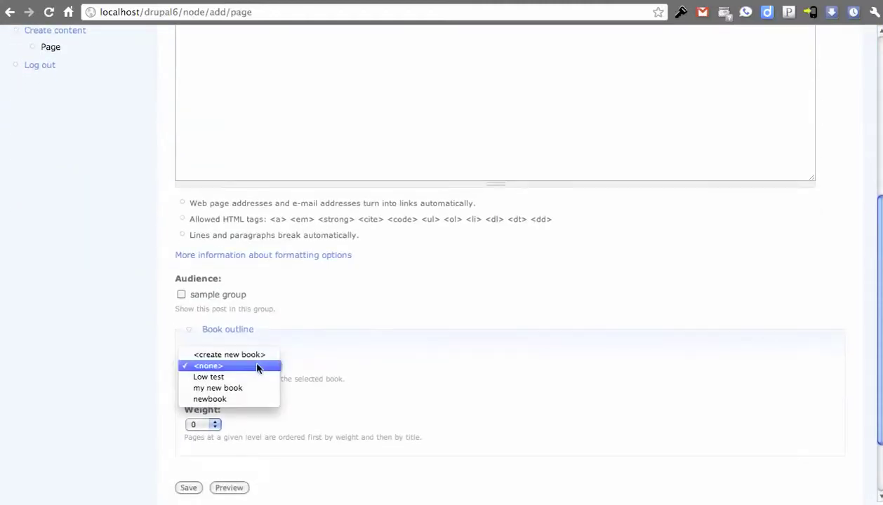
pyautogui.click(243, 354)
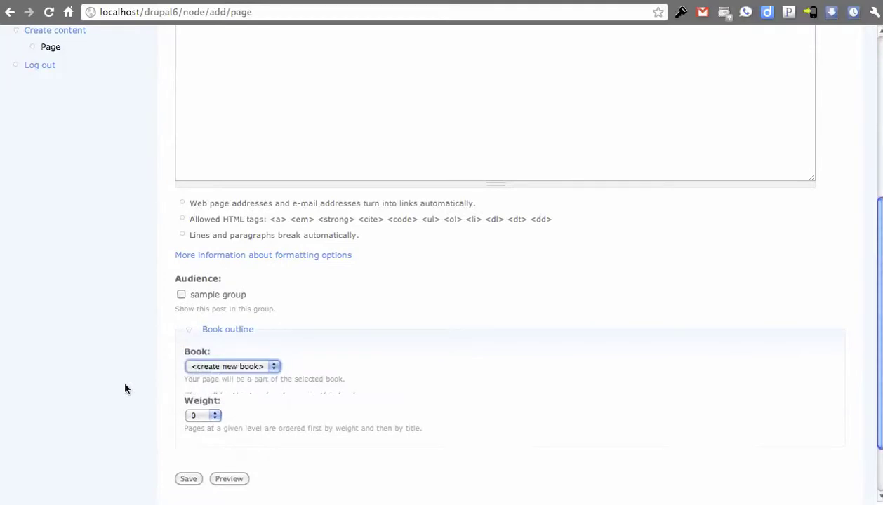
pyautogui.scroll(-1, 145, 400)
pyautogui.click(187, 465)
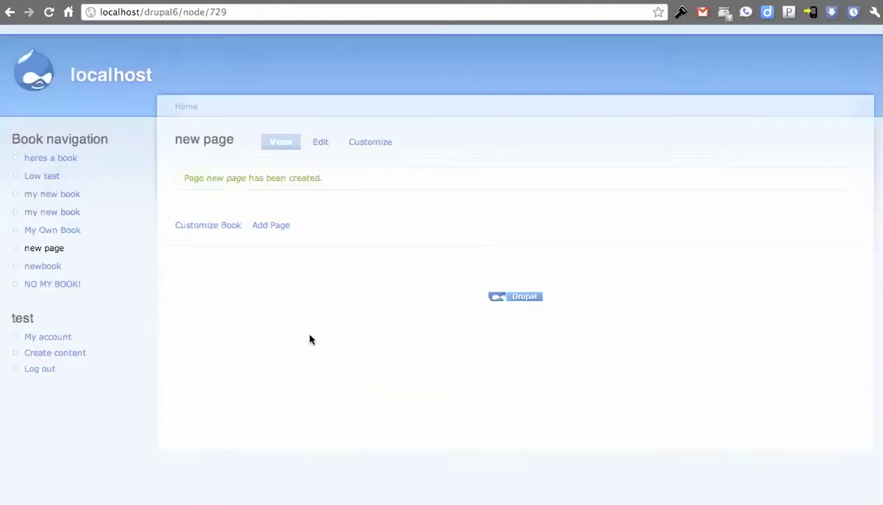
# Add the child page 'stuff and things' to the 'new page' book
pyautogui.click(282, 224)
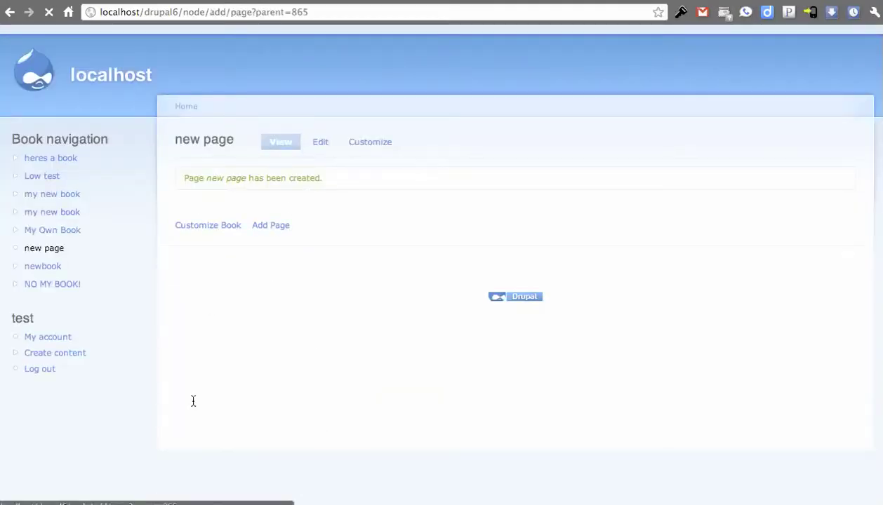
pyautogui.click(232, 179)
pyautogui.write('stuff and things')
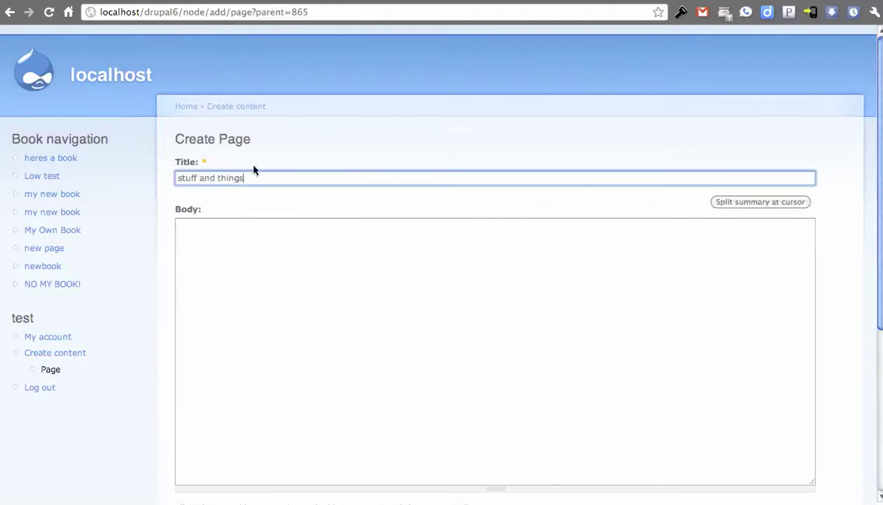
pyautogui.scroll(-1, 239, 239)
pyautogui.scroll(-5, 234, 255)
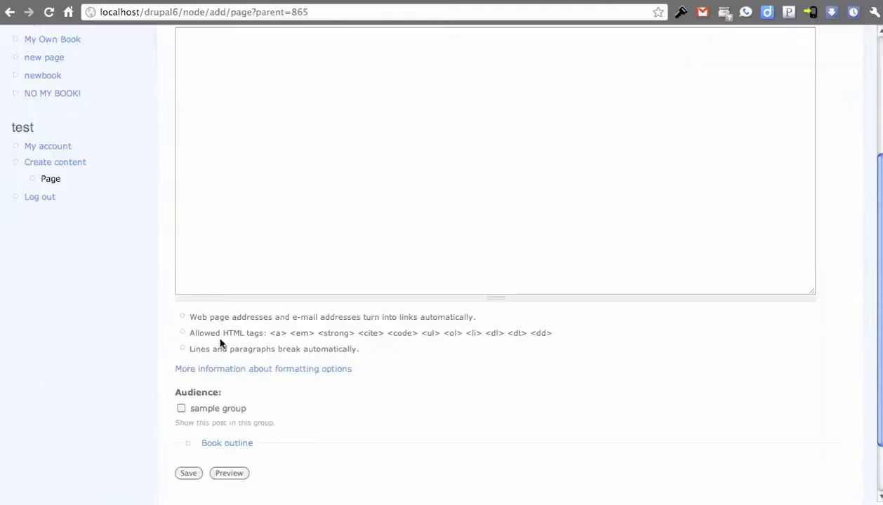
pyautogui.click(207, 444)
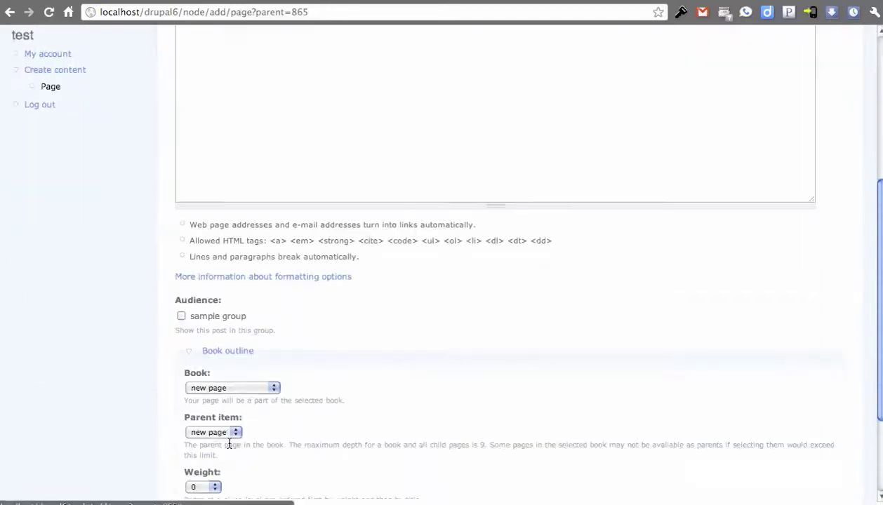
pyautogui.click(188, 448)
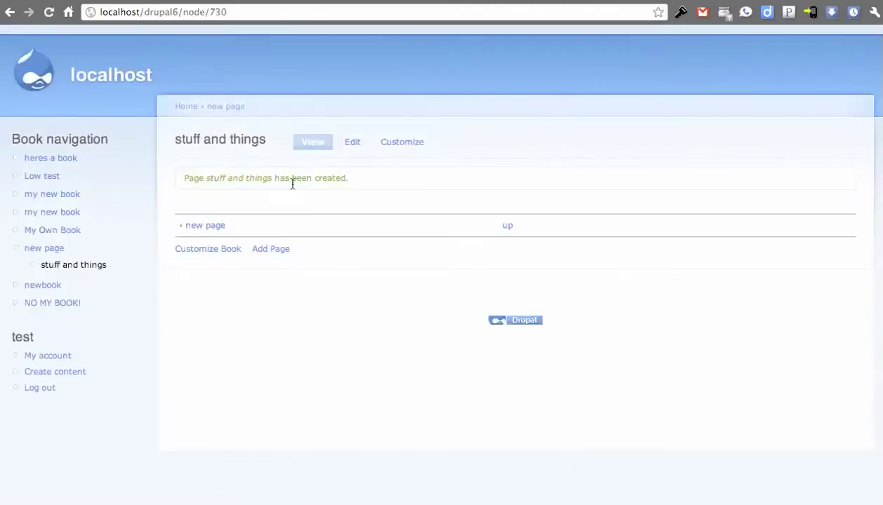
# Add a page titled 'dsfsfsf' beneath 'stuff and things'
pyautogui.click(272, 251)
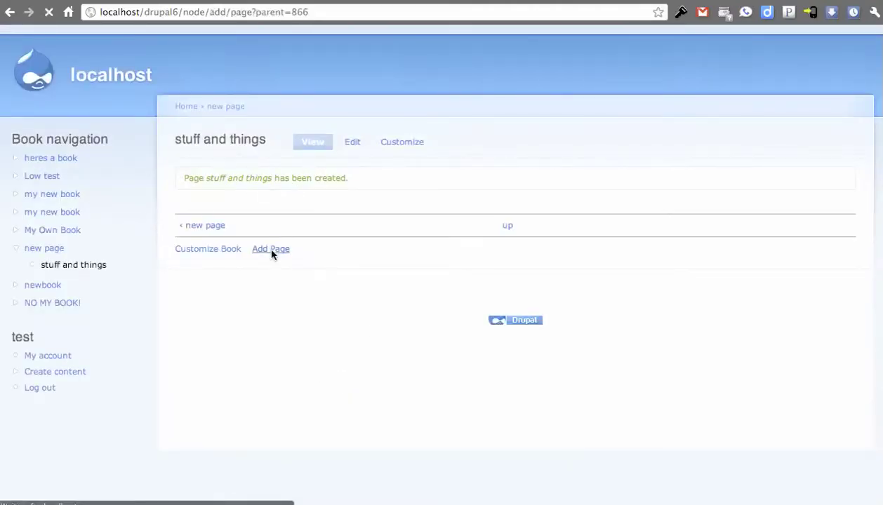
pyautogui.click(242, 176)
pyautogui.write('dsfsfsf')
pyautogui.scroll(-5, 207, 364)
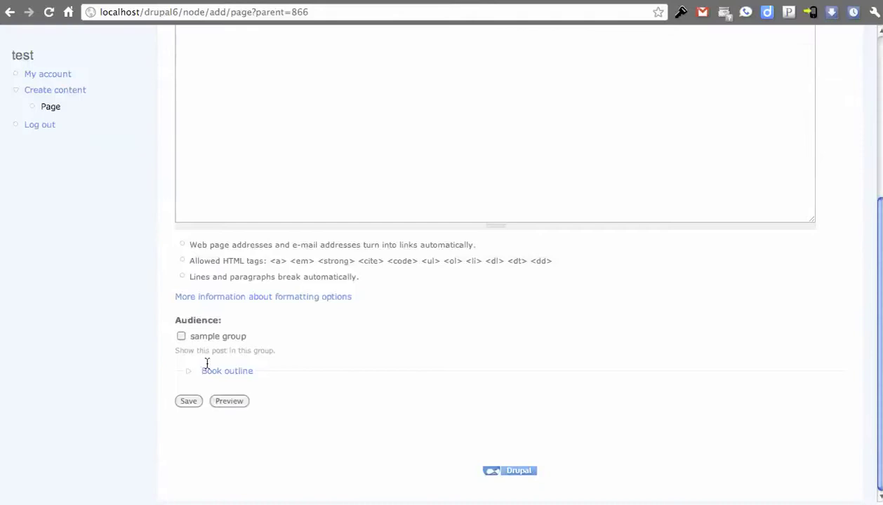
pyautogui.click(188, 401)
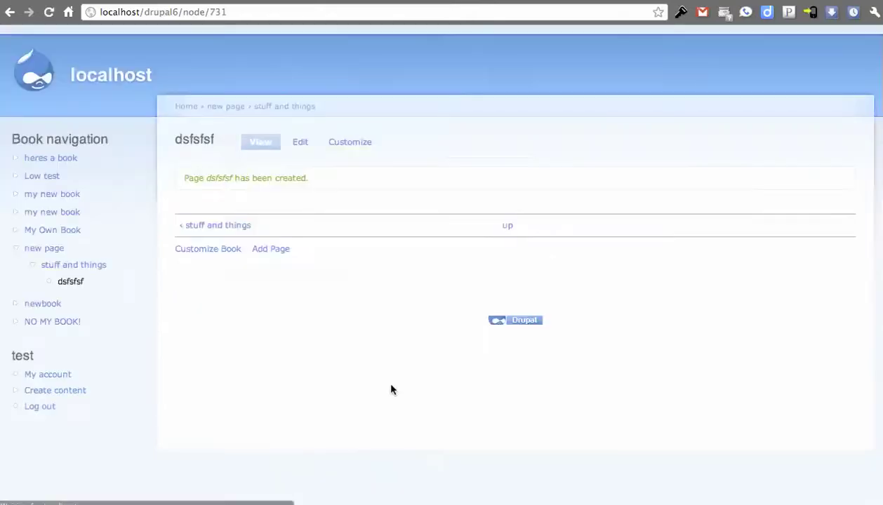
# In the outline editor, move dsfsfsf to top level and nest 'stuff and things' under it
pyautogui.click(355, 142)
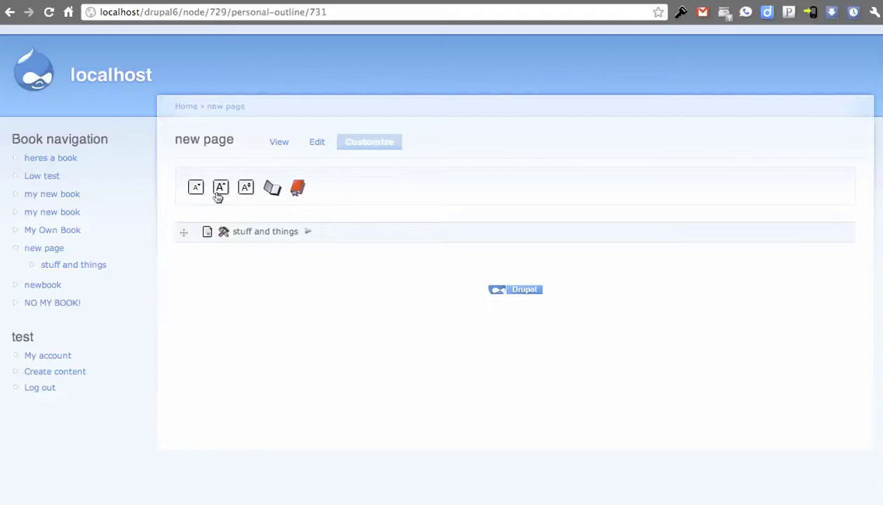
pyautogui.click(307, 232)
pyautogui.click(247, 253)
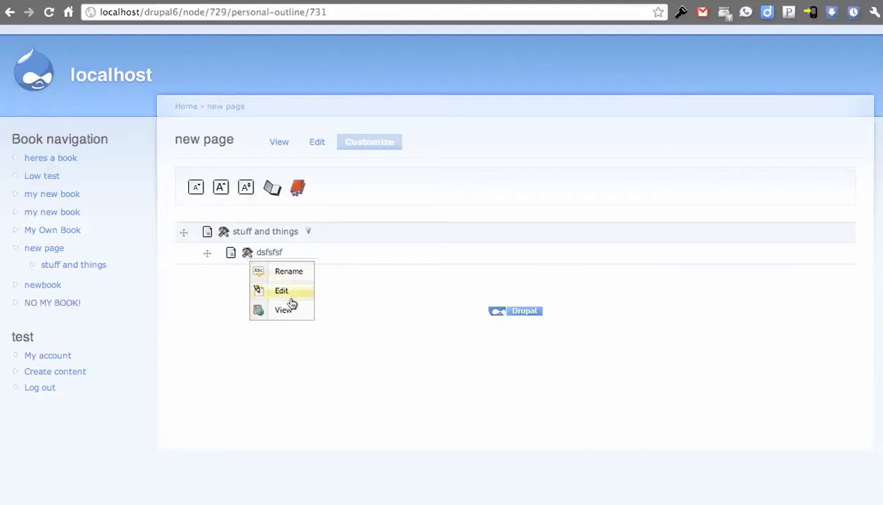
pyautogui.moveTo(202, 257)
pyautogui.mouseDown()
pyautogui.moveTo(187, 255)
pyautogui.moveTo(195, 260)
pyautogui.mouseUp()
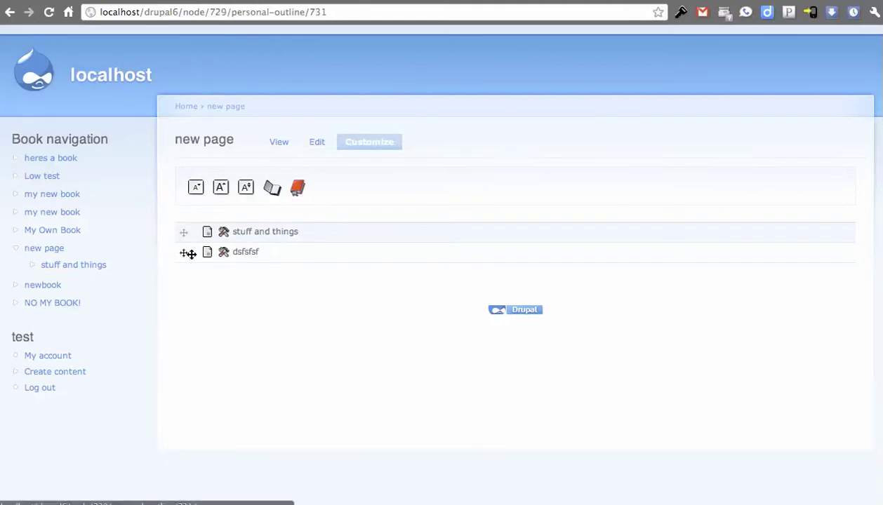
pyautogui.moveTo(186, 234); pyautogui.dragTo(201, 253)
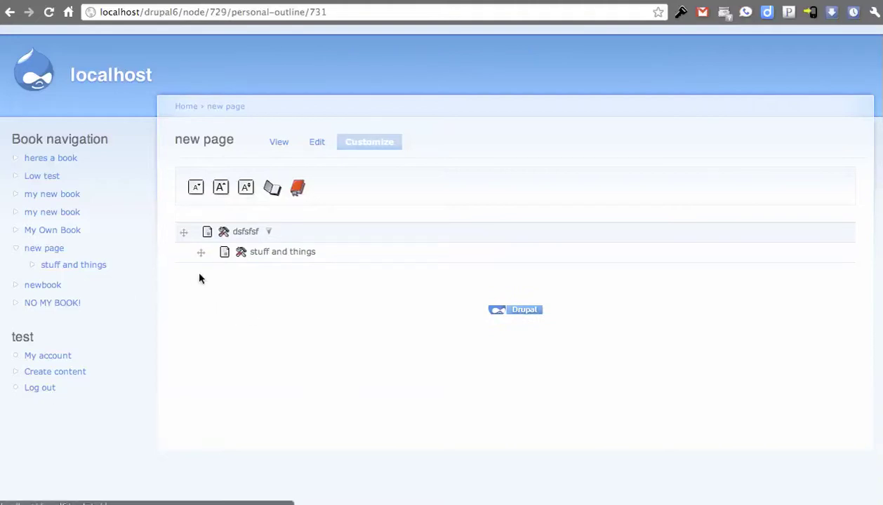
# Rename 'stuff and things' to 'useful', then log out
pyautogui.click(241, 252)
pyautogui.click(307, 275)
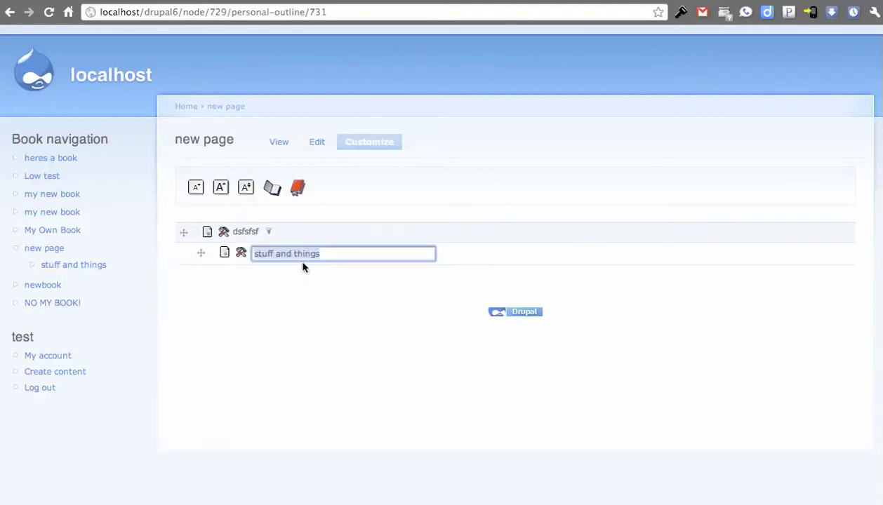
pyautogui.write('useful')
pyautogui.press('Return')
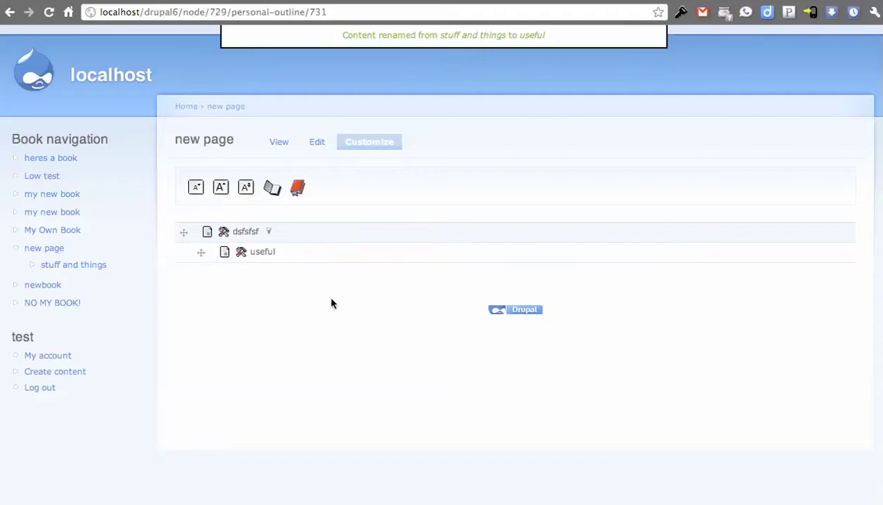
pyautogui.click(52, 388)
# Sign in as administrator and go to the Books administration page
pyautogui.click(56, 357)
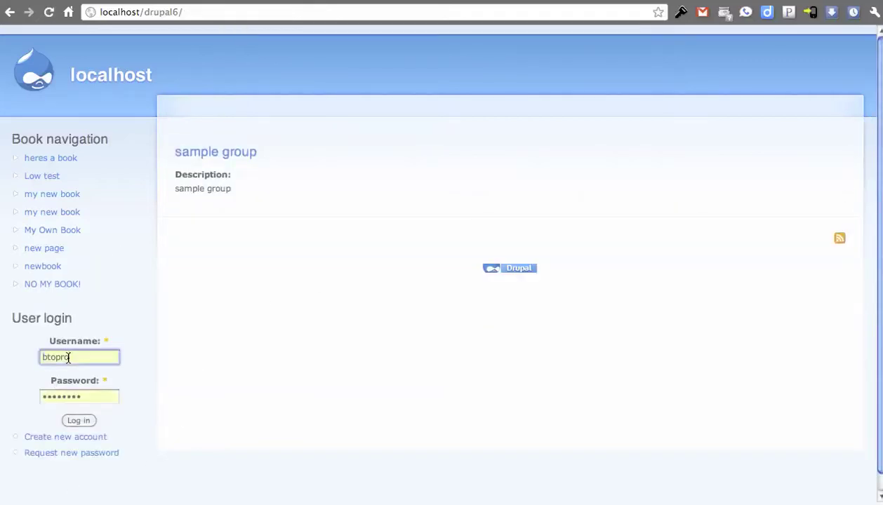
pyautogui.press('Return')
pyautogui.click(46, 368)
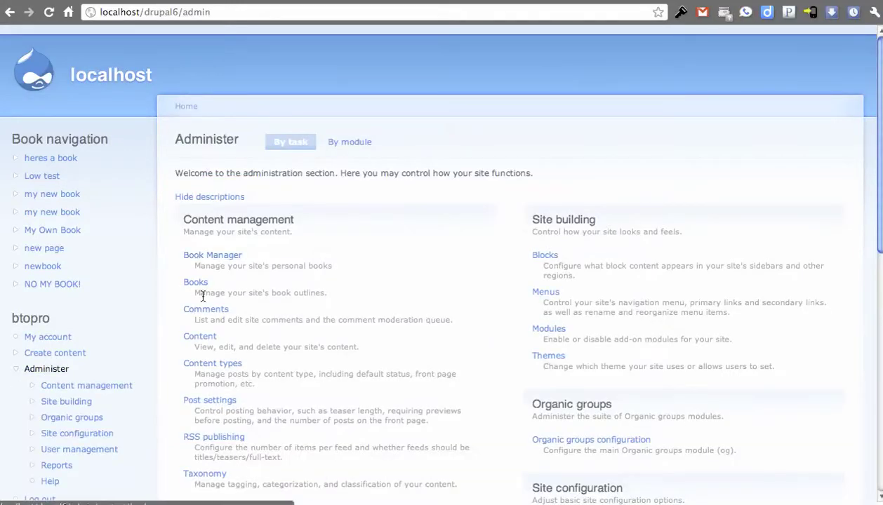
pyautogui.click(196, 283)
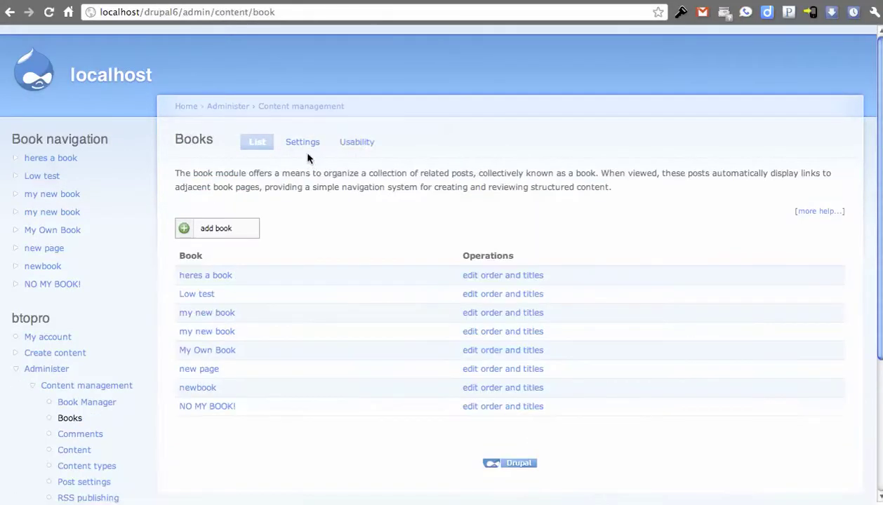
# In Outline Designer Usability, allow Add Content for authenticated users and save
pyautogui.click(350, 146)
pyautogui.scroll(-3, 240, 287)
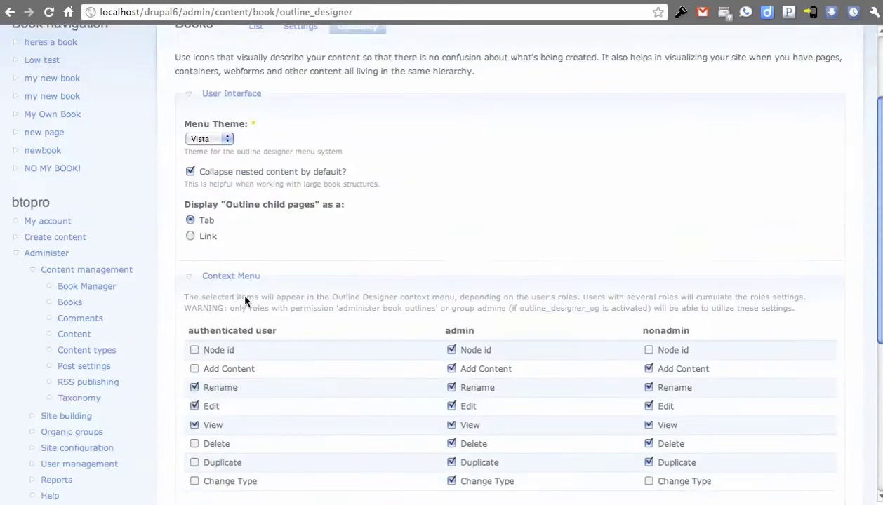
pyautogui.scroll(-2, 240, 287)
pyautogui.scroll(-1, 196, 274)
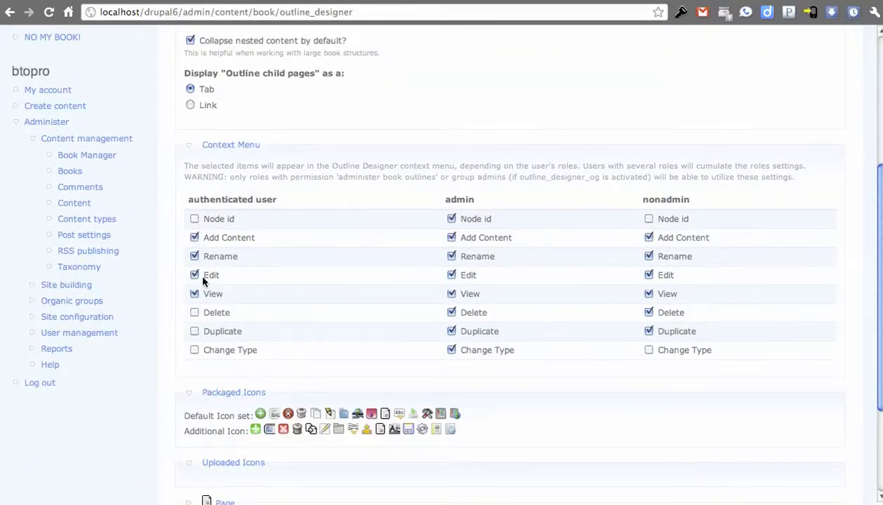
pyautogui.scroll(-2, 166, 260)
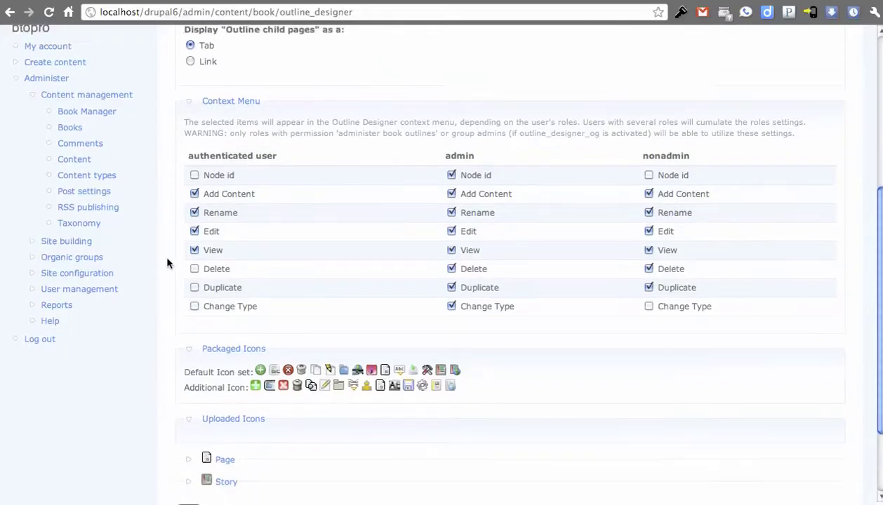
pyautogui.scroll(-1, 176, 281)
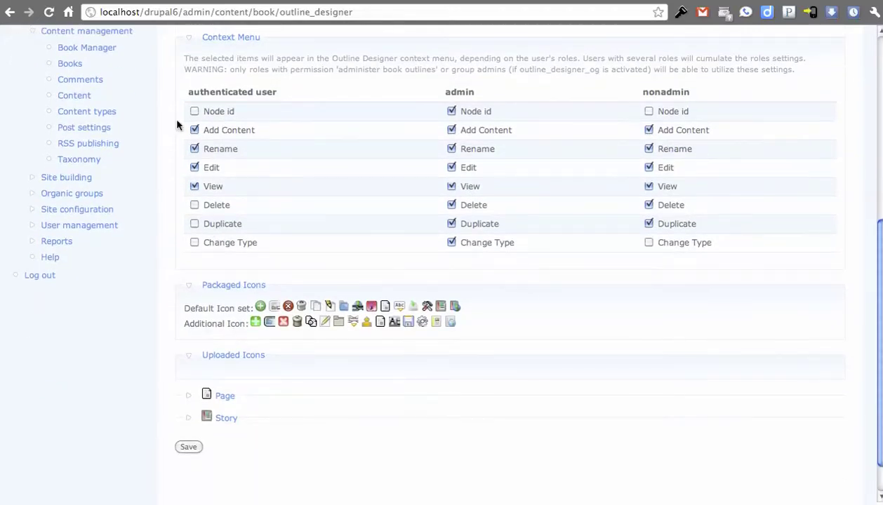
pyautogui.click(189, 448)
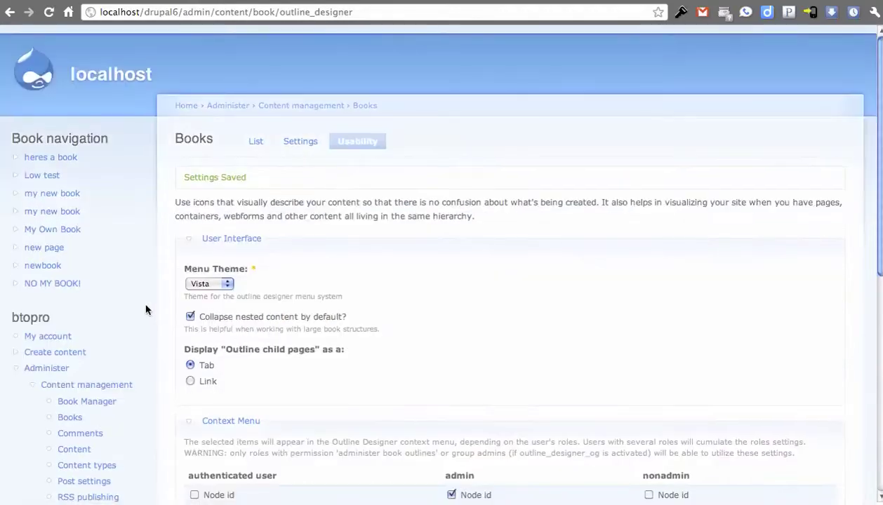
pyautogui.scroll(-4, 83, 371)
pyautogui.scroll(-2, 61, 418)
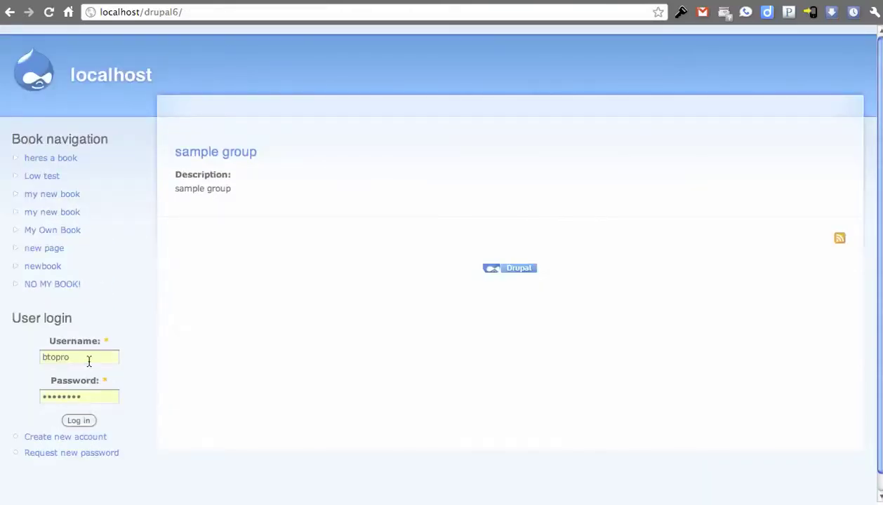
# Log back in with the test user's username and password
pyautogui.doubleClick(89, 361)
pyautogui.press('Tab')
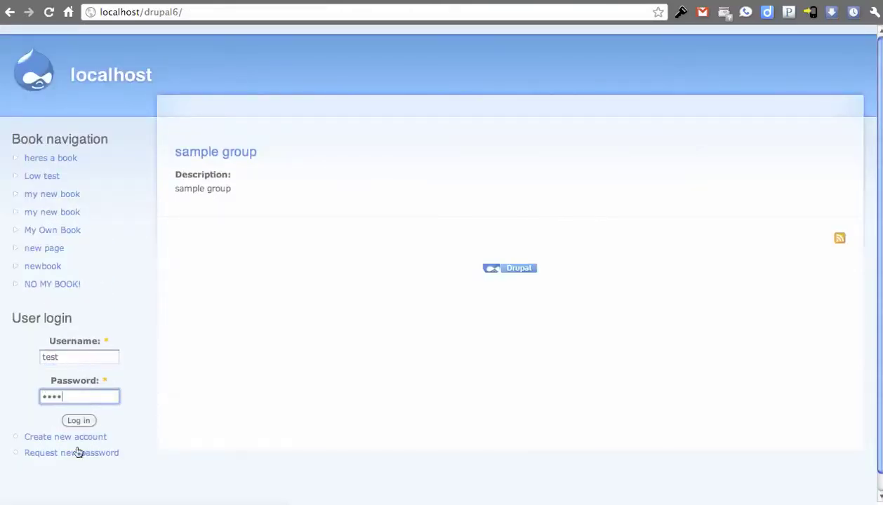
pyautogui.click(76, 420)
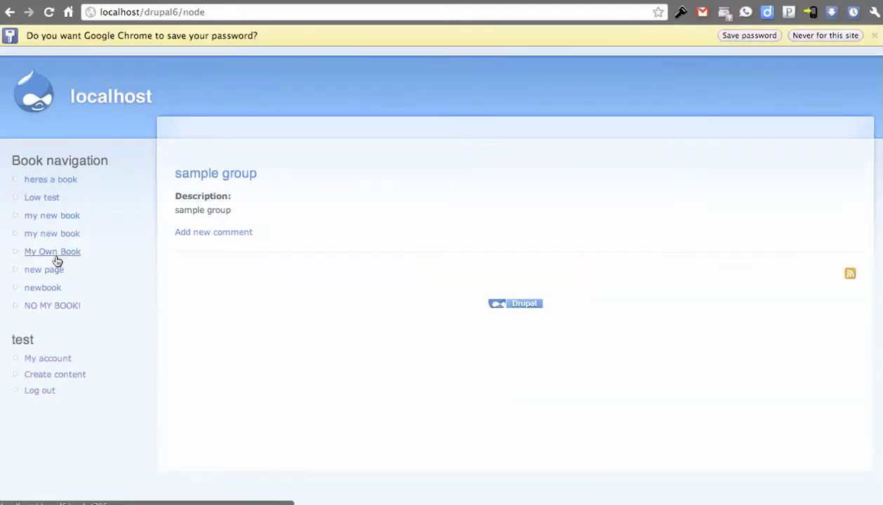
# Add a 'more content' page to the Low test outline via its outline editor
pyautogui.click(51, 199)
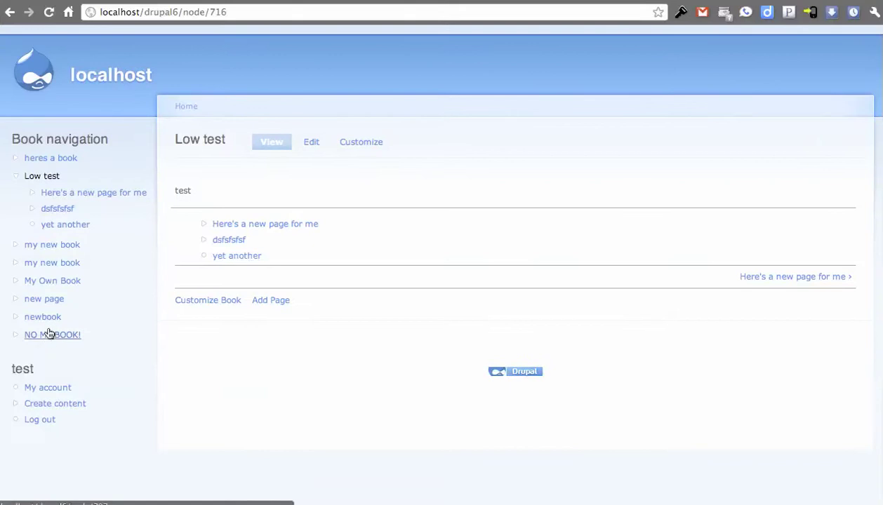
pyautogui.click(357, 145)
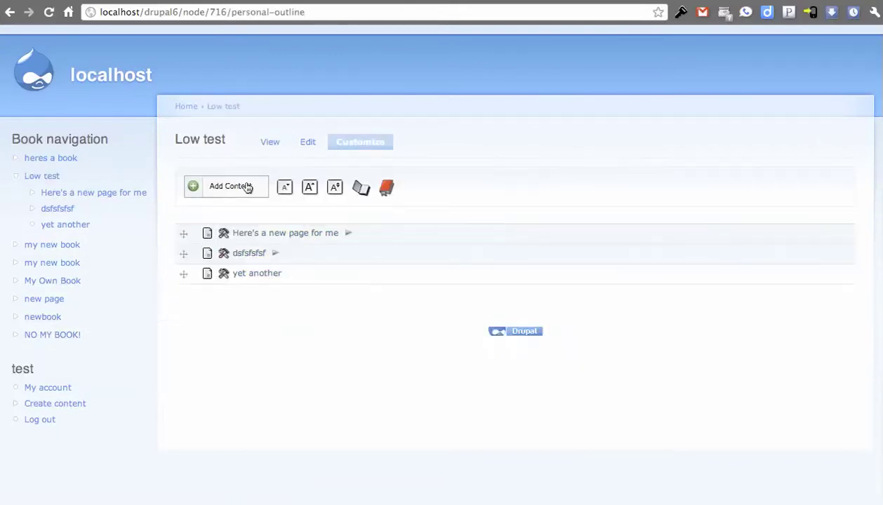
pyautogui.click(217, 191)
pyautogui.write('more ')
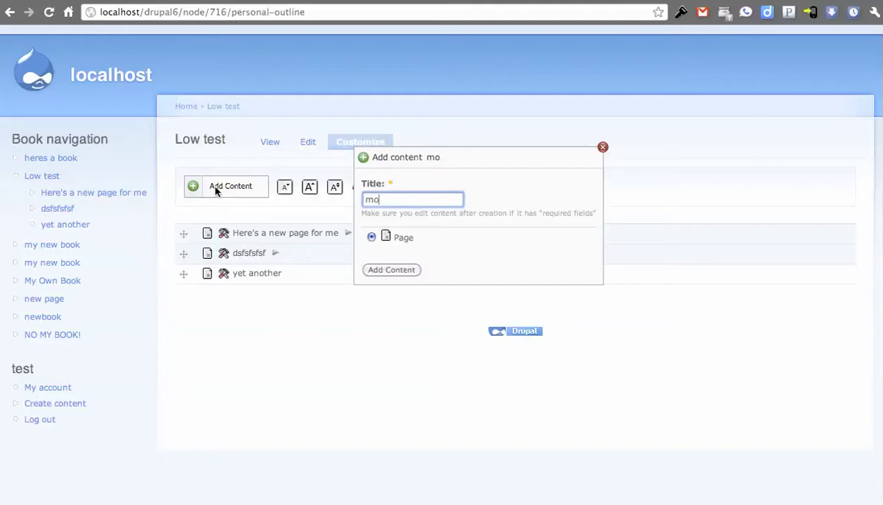
pyautogui.write('content')
pyautogui.press('Return')
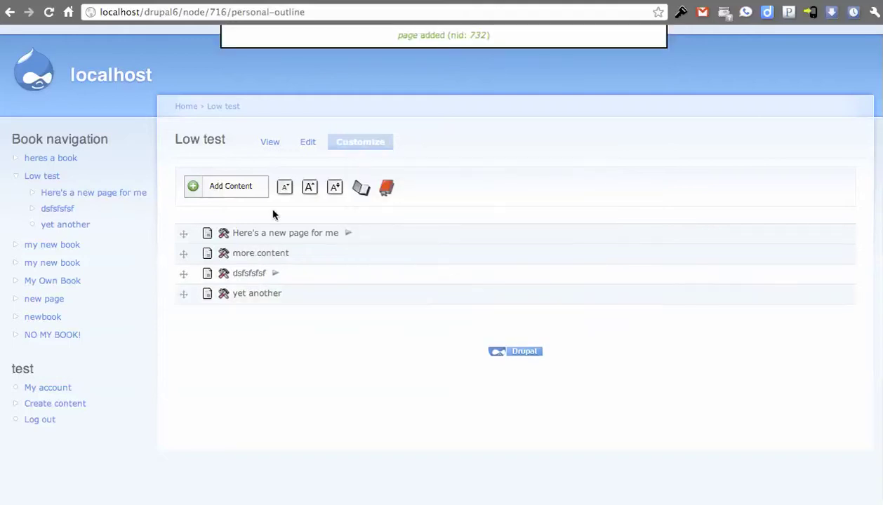
# Add a child page also named 'more content' under 'more content'
pyautogui.click(224, 253)
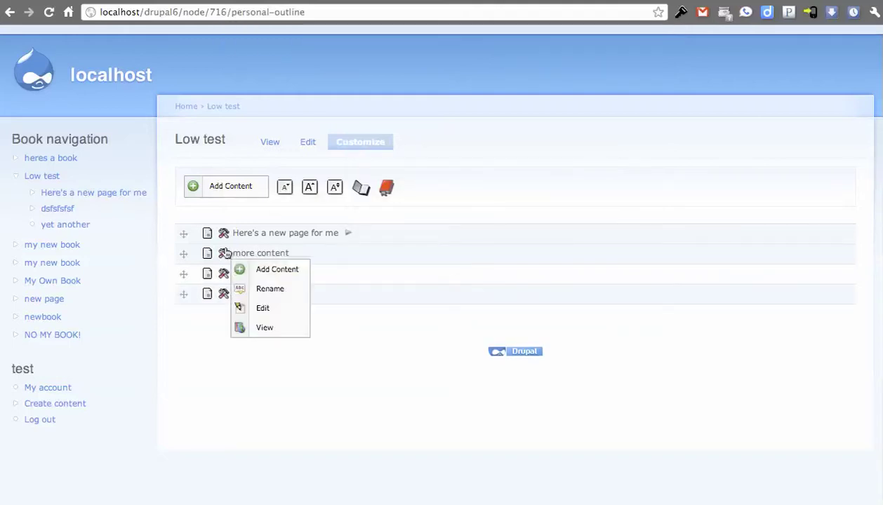
pyautogui.click(274, 271)
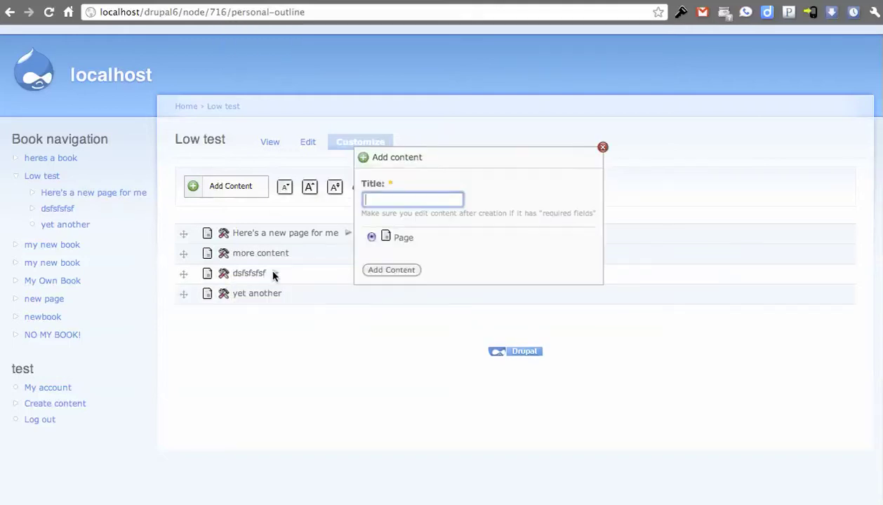
pyautogui.write('more content')
pyautogui.press('Return')
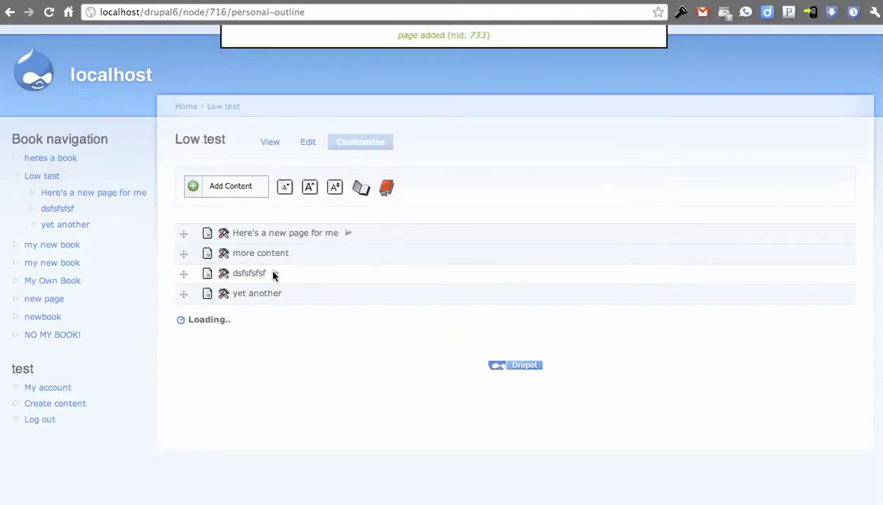
pyautogui.click(223, 254)
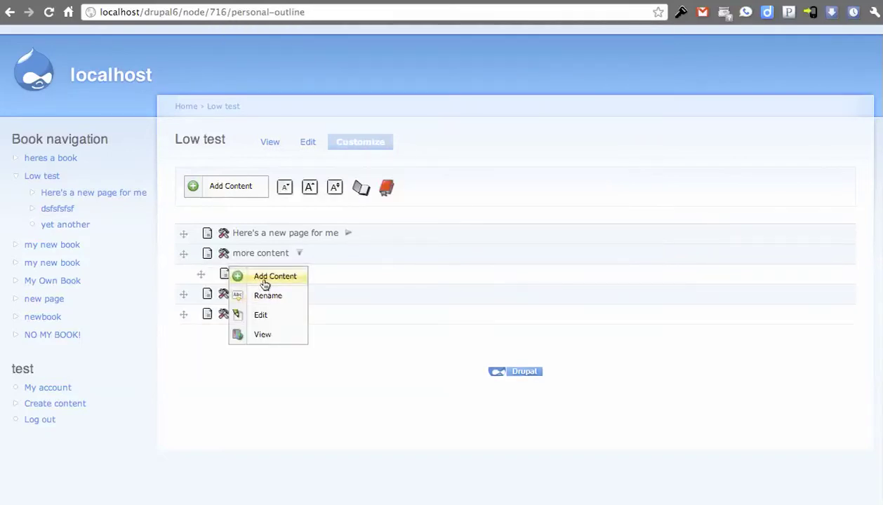
# Create the 'contentnefs' child page beneath 'more content' in Low test
pyautogui.click(265, 281)
pyautogui.write('contentnefs')
pyautogui.press('Return')
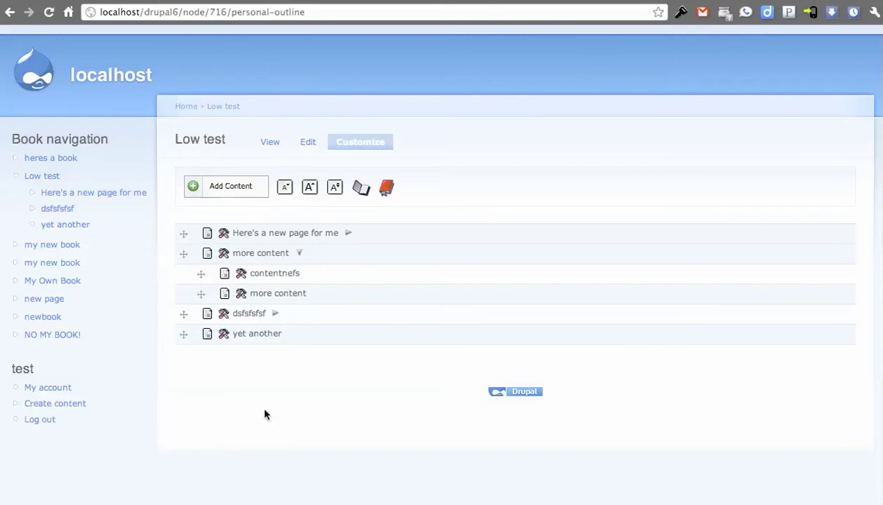
pyautogui.click(241, 294)
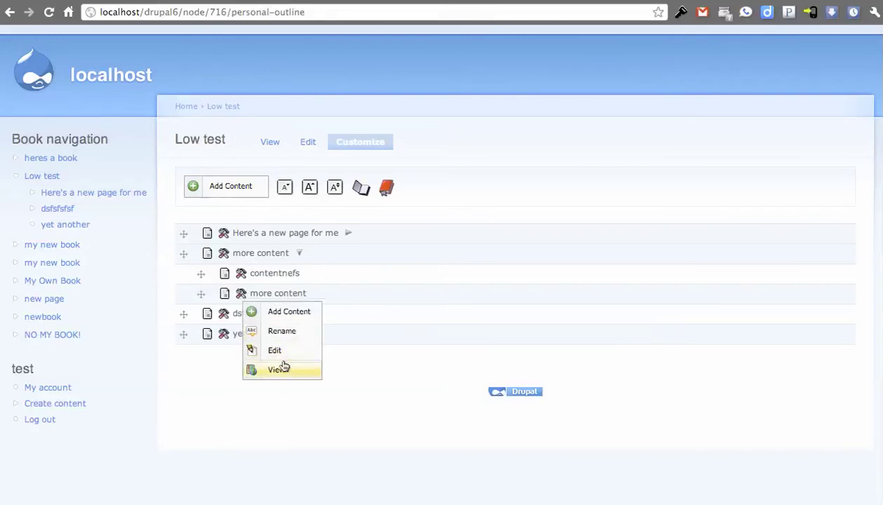